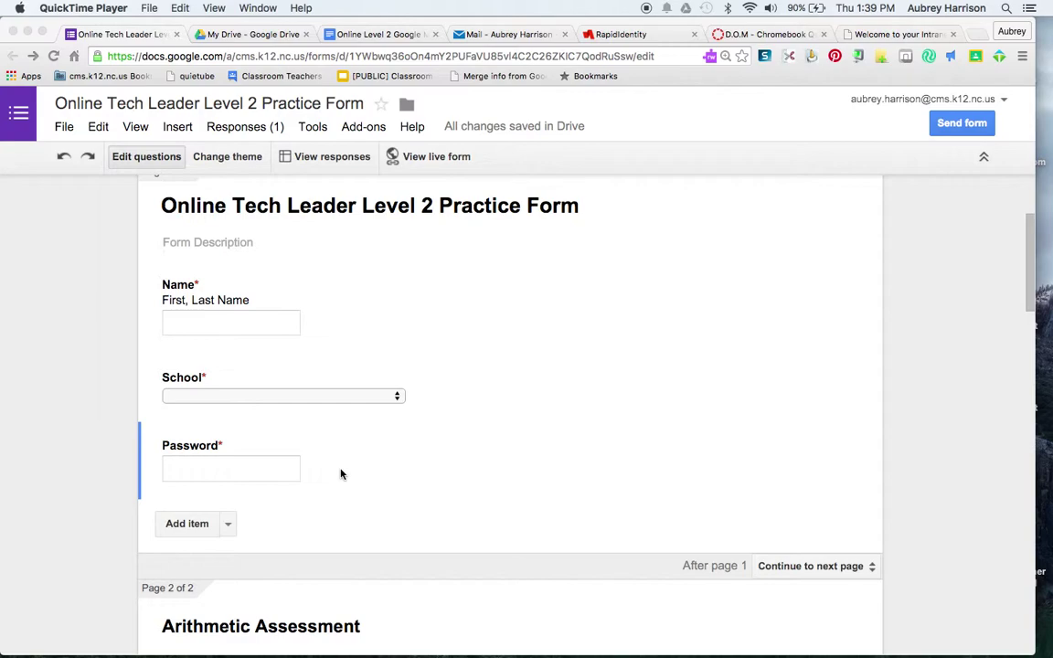
- Open the Password question for editing and keep its question type as short Text
{"action": "left_click", "coordinate": [345, 472]}
{"action": "left_click", "coordinate": [344, 471]}
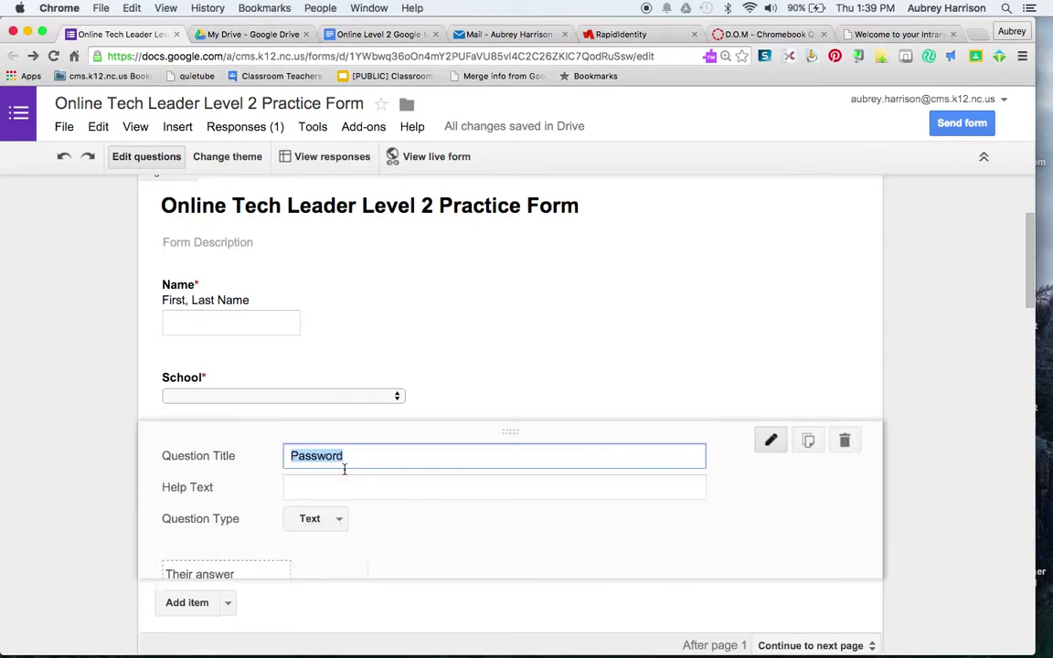
{"action": "left_click", "coordinate": [340, 519]}
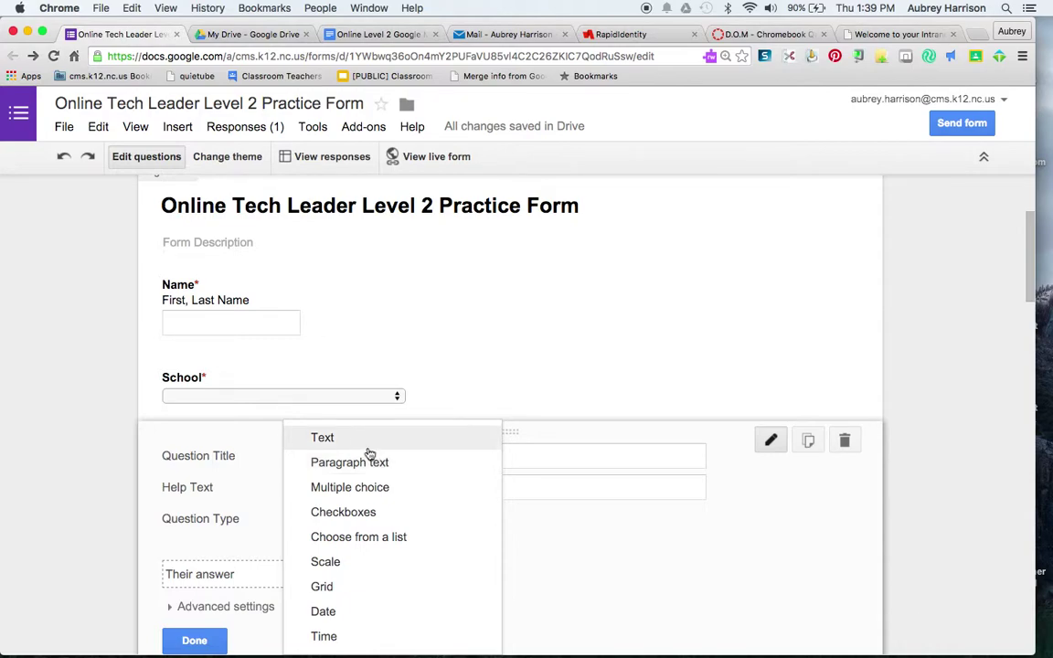
{"action": "left_click", "coordinate": [368, 446]}
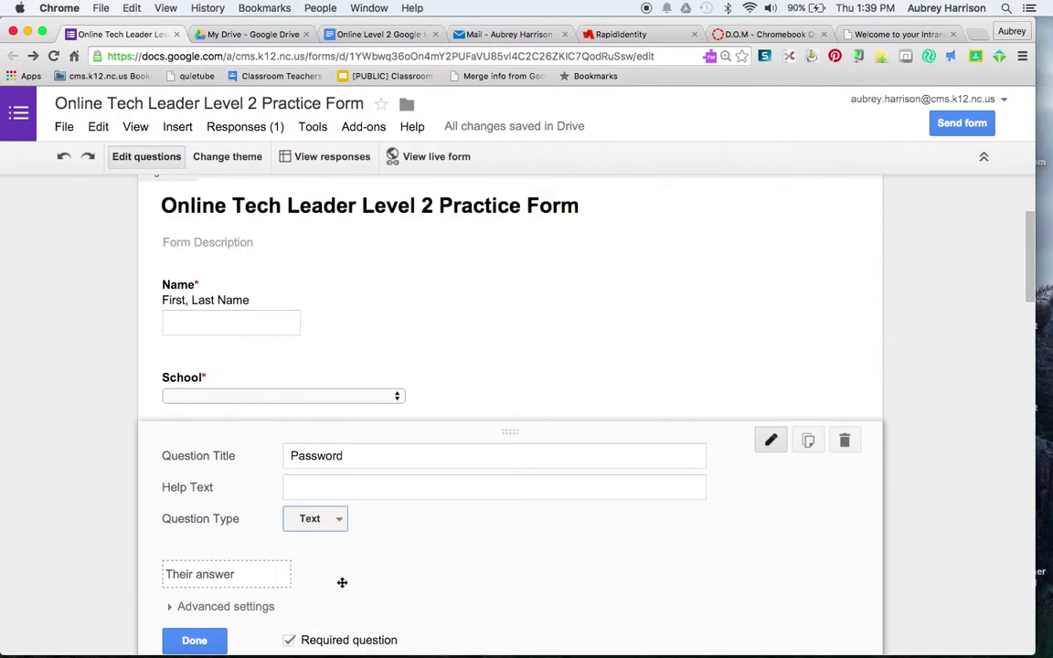
{"action": "scroll", "coordinate": [342, 585], "scroll_direction": "down", "scroll_amount": 3}
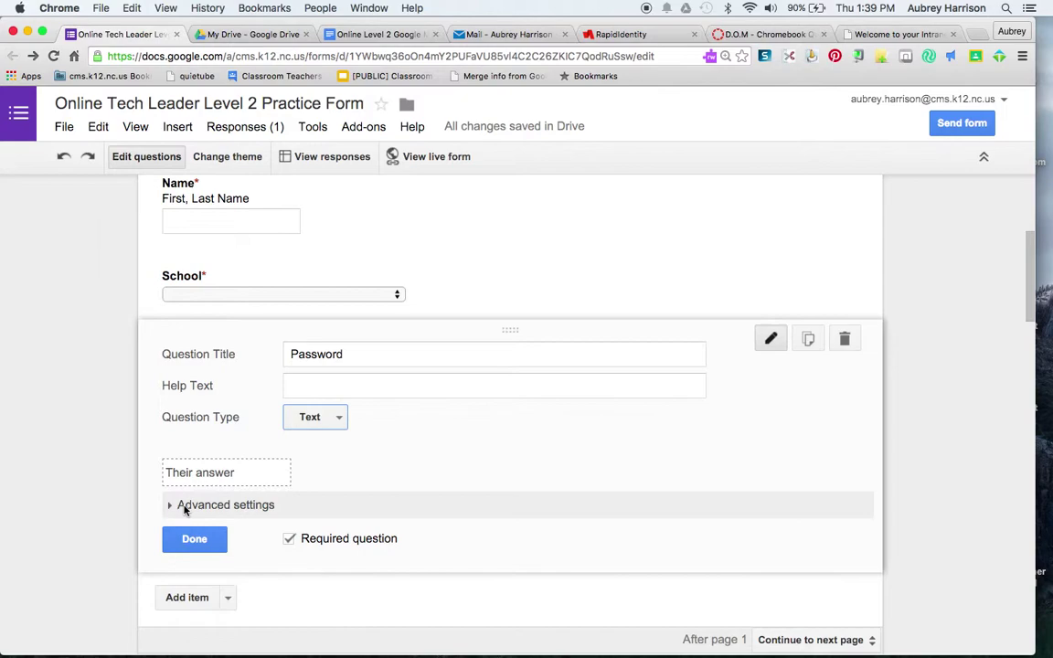
- Inspect the Password question's advanced options as Text, then as Paragraph text
{"action": "left_click", "coordinate": [185, 509]}
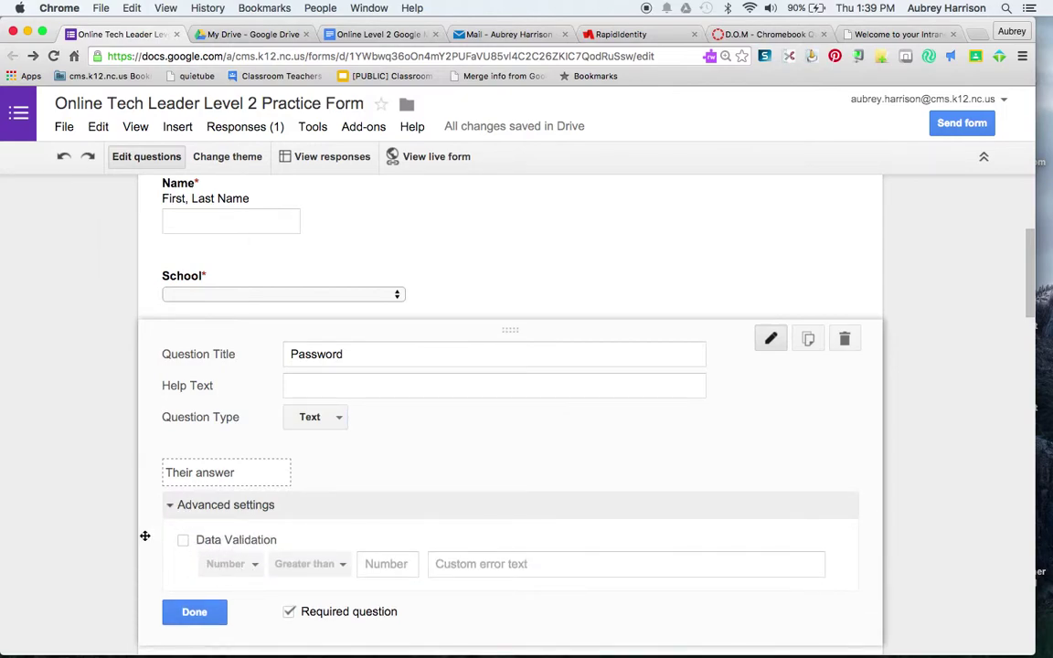
{"action": "left_click", "coordinate": [170, 504]}
{"action": "left_click", "coordinate": [336, 421]}
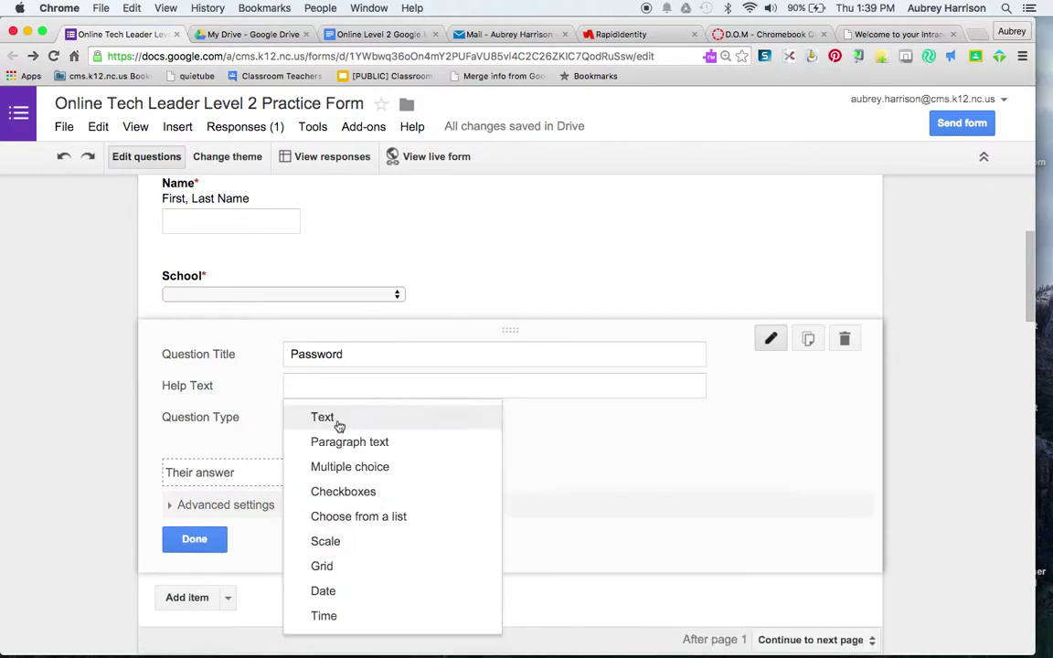
{"action": "left_click", "coordinate": [341, 442]}
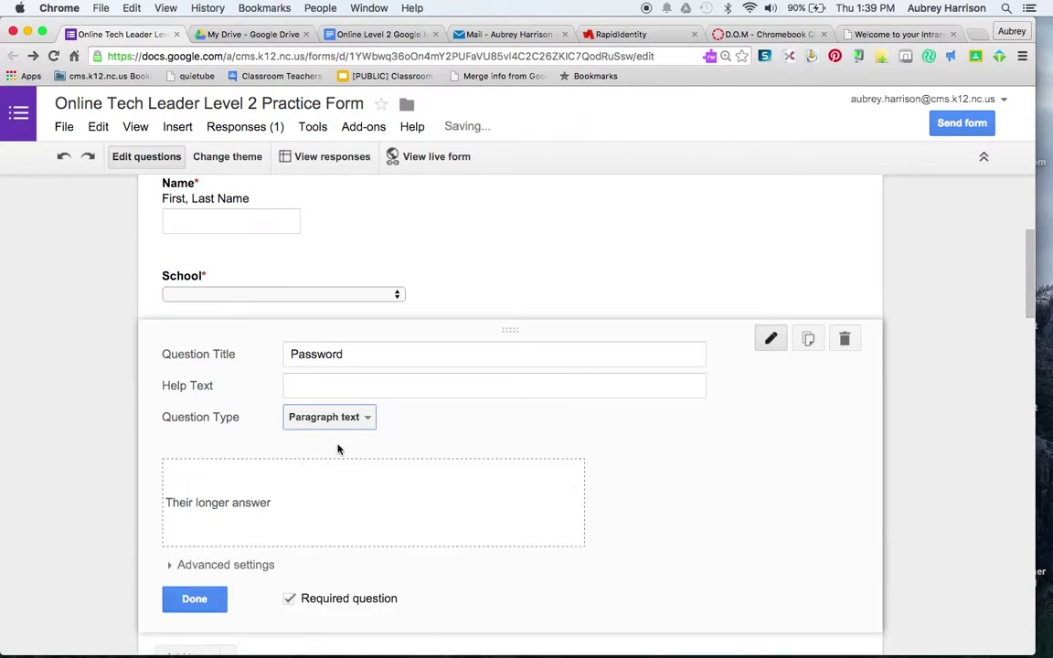
{"action": "left_click", "coordinate": [226, 565]}
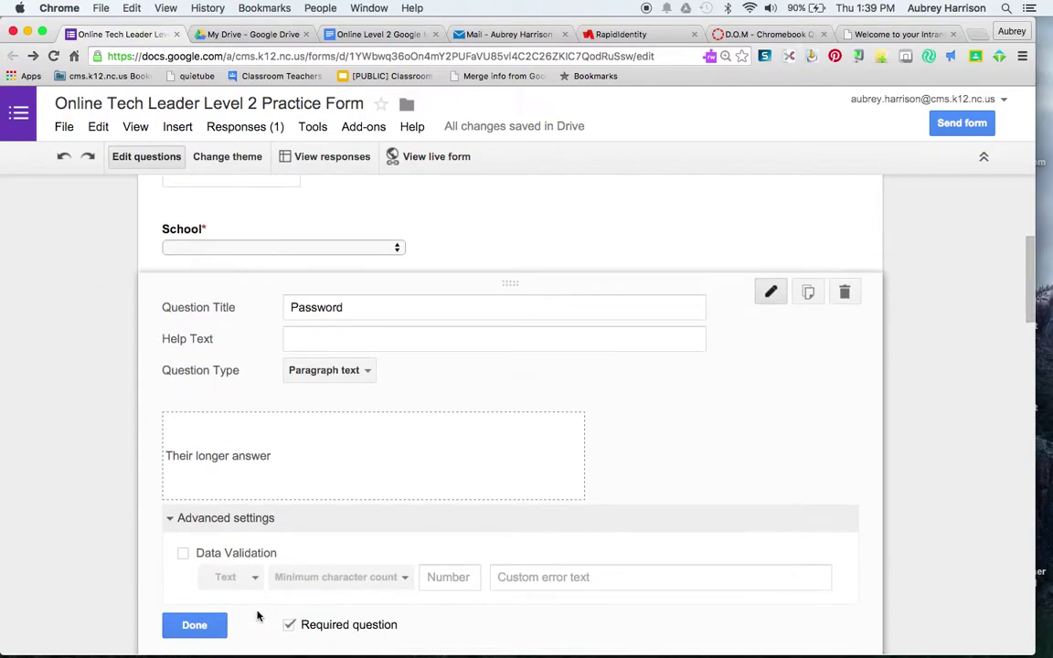
{"action": "left_click", "coordinate": [170, 513]}
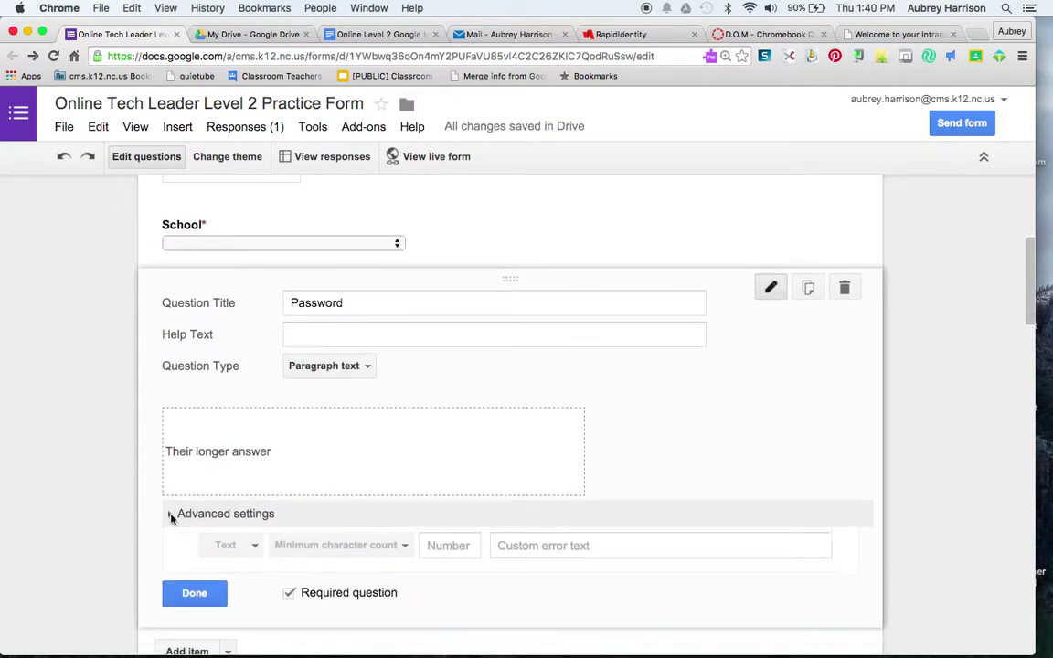
- Switch Password to Multiple choice, inspect its advanced options, then set the type back to Text
{"action": "left_click", "coordinate": [367, 368]}
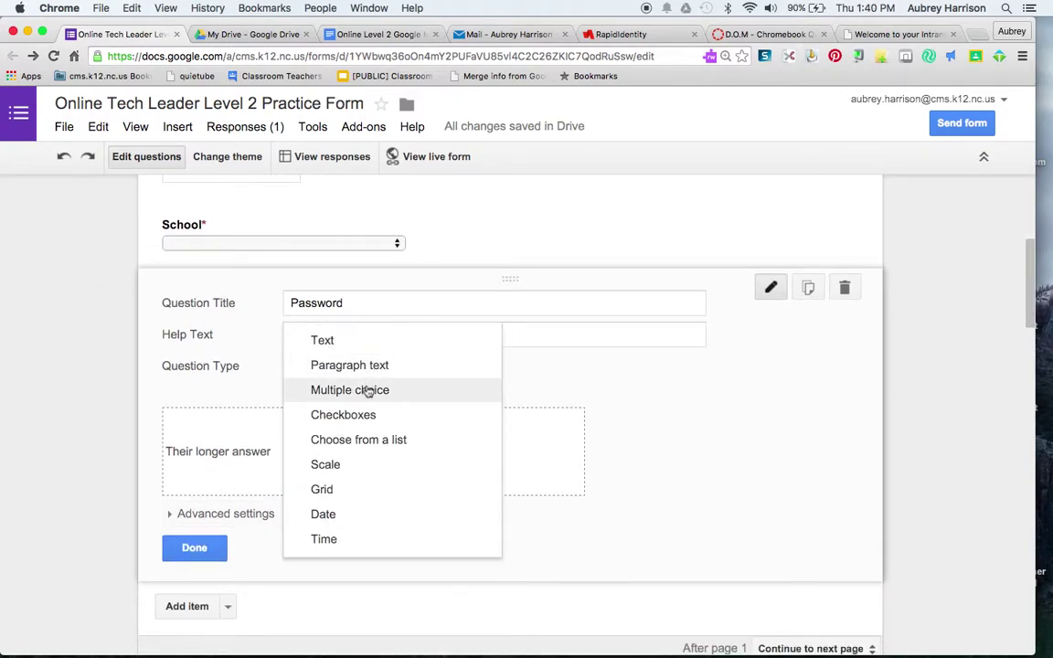
{"action": "left_click", "coordinate": [338, 392]}
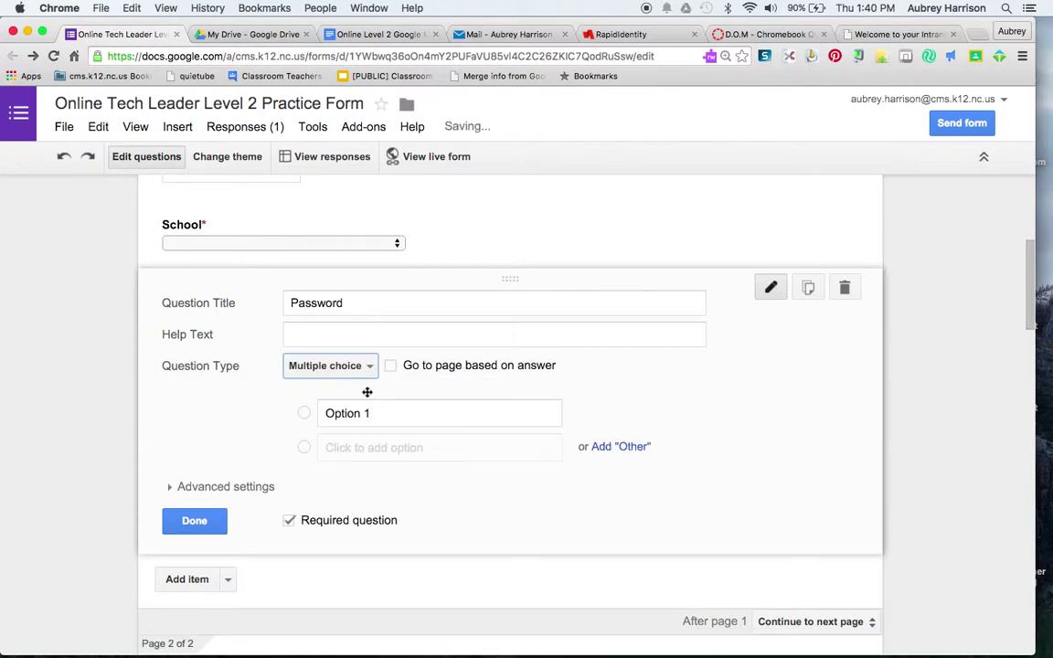
{"action": "left_click", "coordinate": [177, 486]}
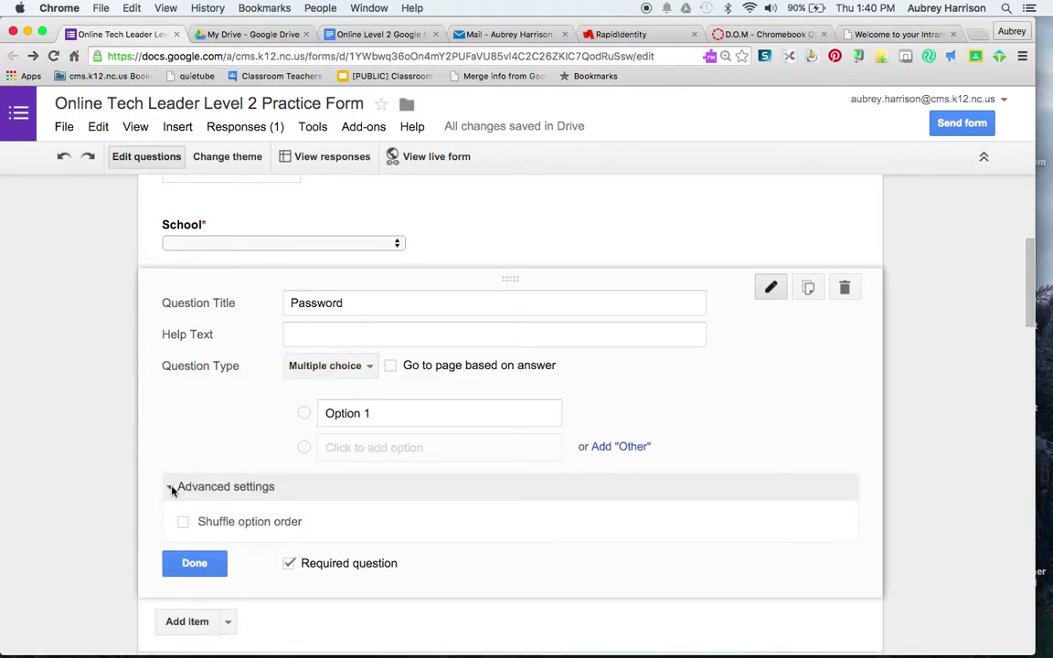
{"action": "left_click", "coordinate": [171, 488]}
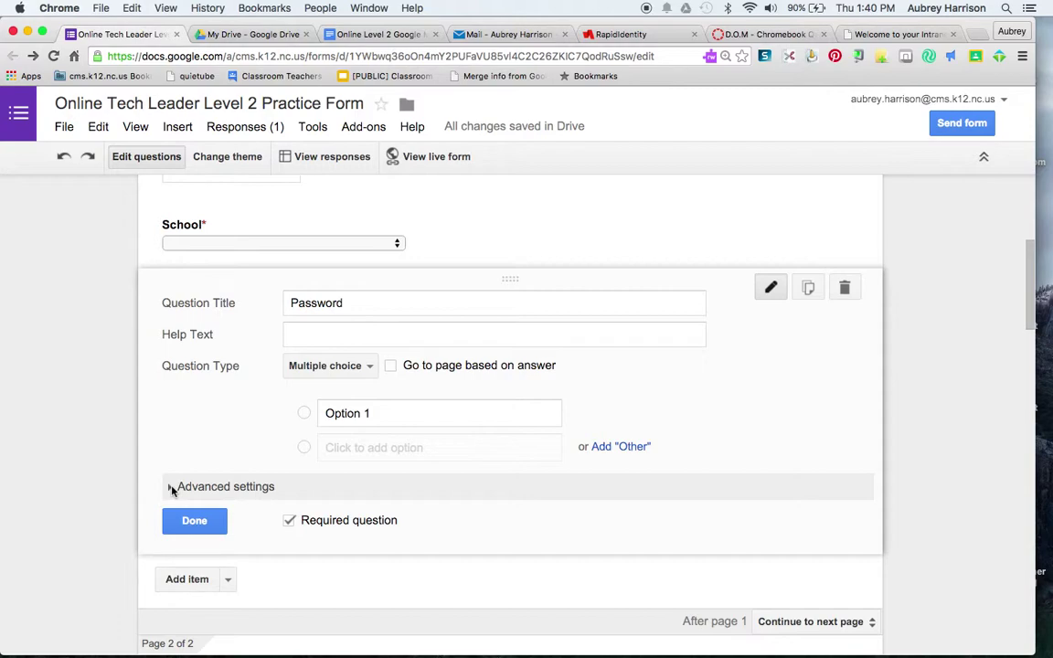
{"action": "left_click", "coordinate": [370, 368]}
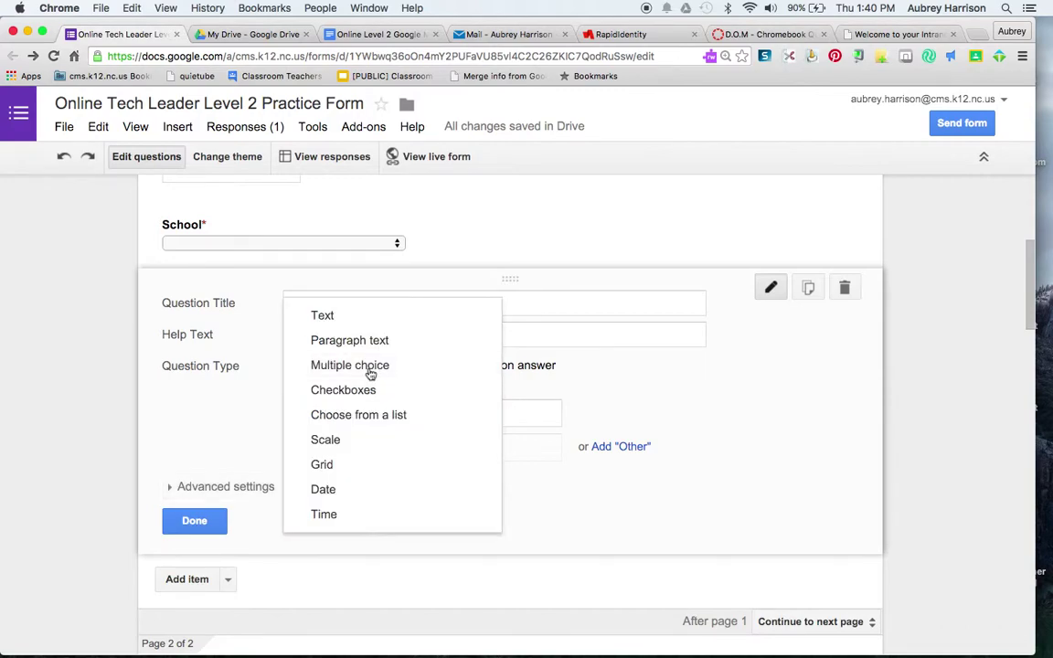
{"action": "left_click", "coordinate": [348, 315]}
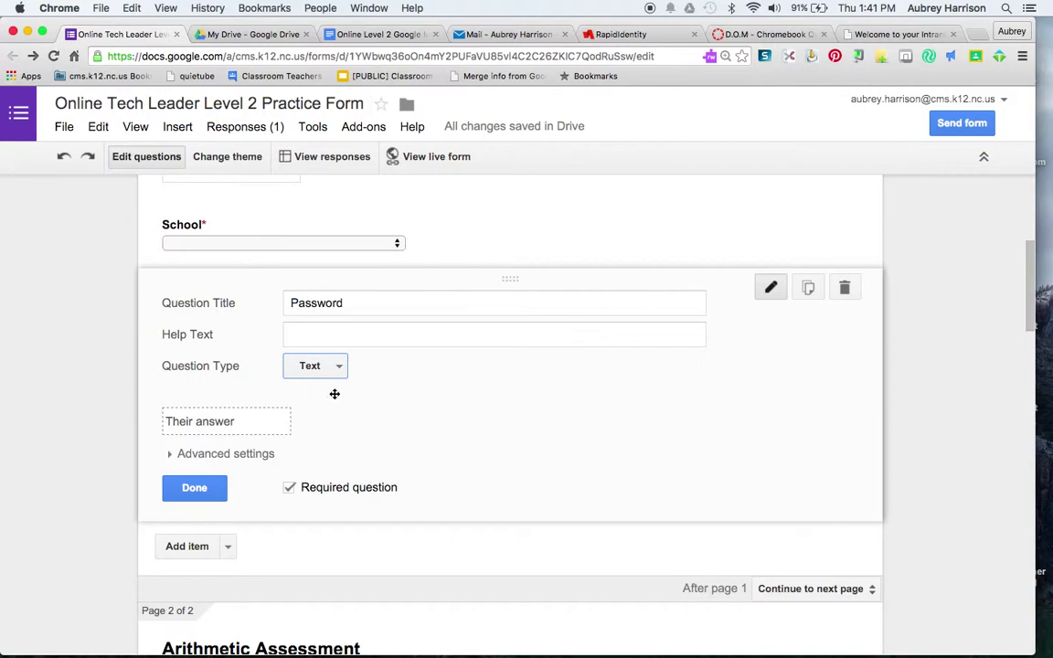
{"action": "left_click", "coordinate": [198, 491]}
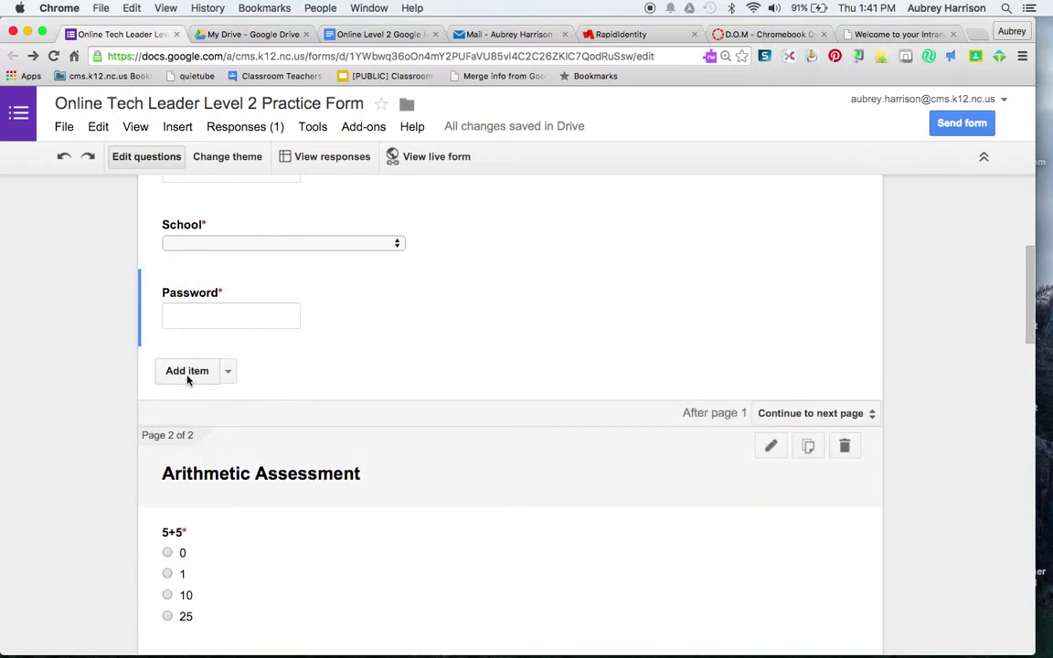
{"action": "left_click", "coordinate": [327, 322]}
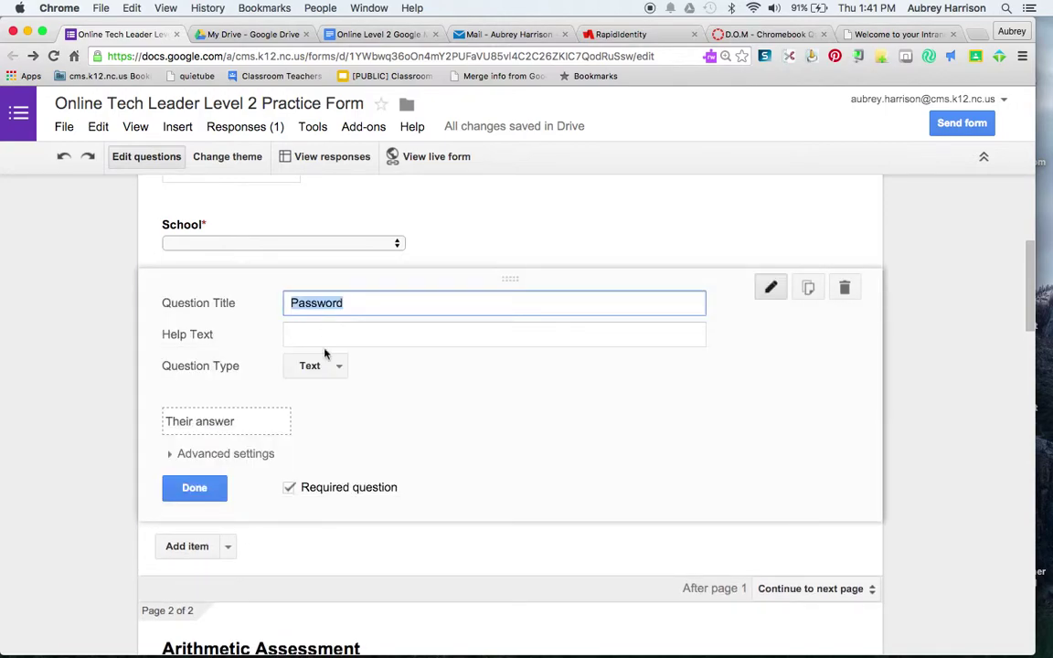
- Turn on data validation for Password requiring Text that Contains 'CMS'
{"action": "left_click", "coordinate": [172, 456]}
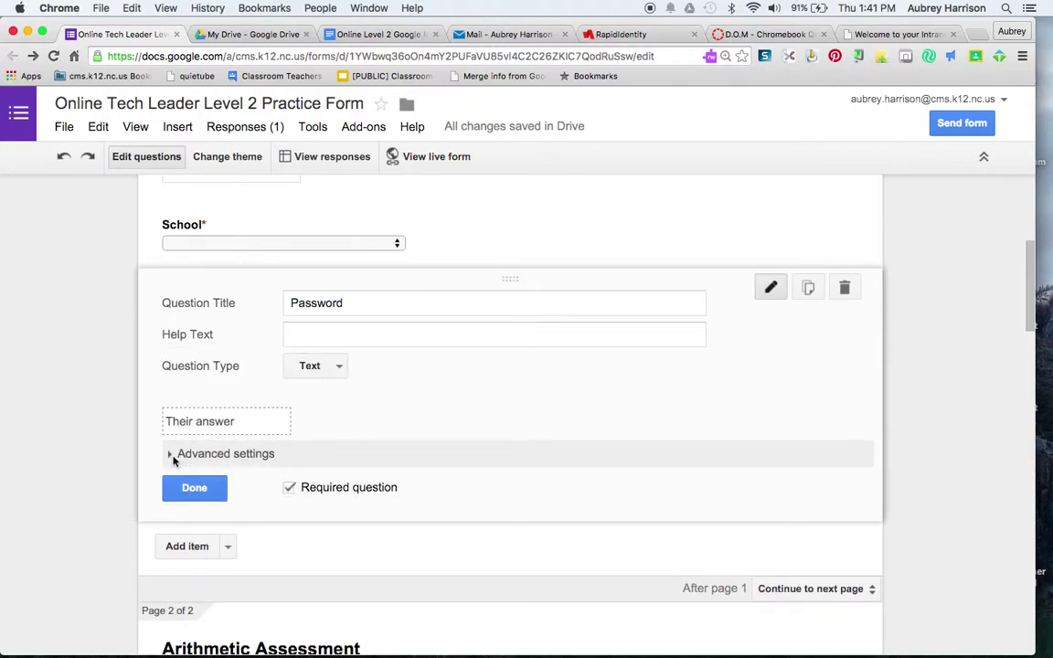
{"action": "left_click", "coordinate": [182, 490]}
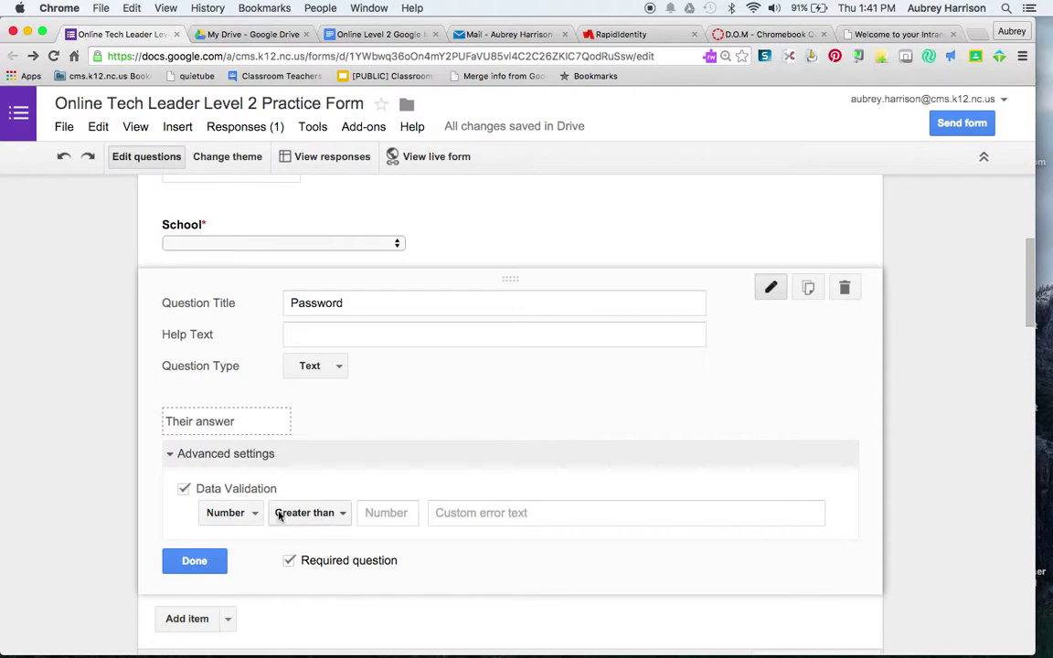
{"action": "left_click", "coordinate": [340, 512]}
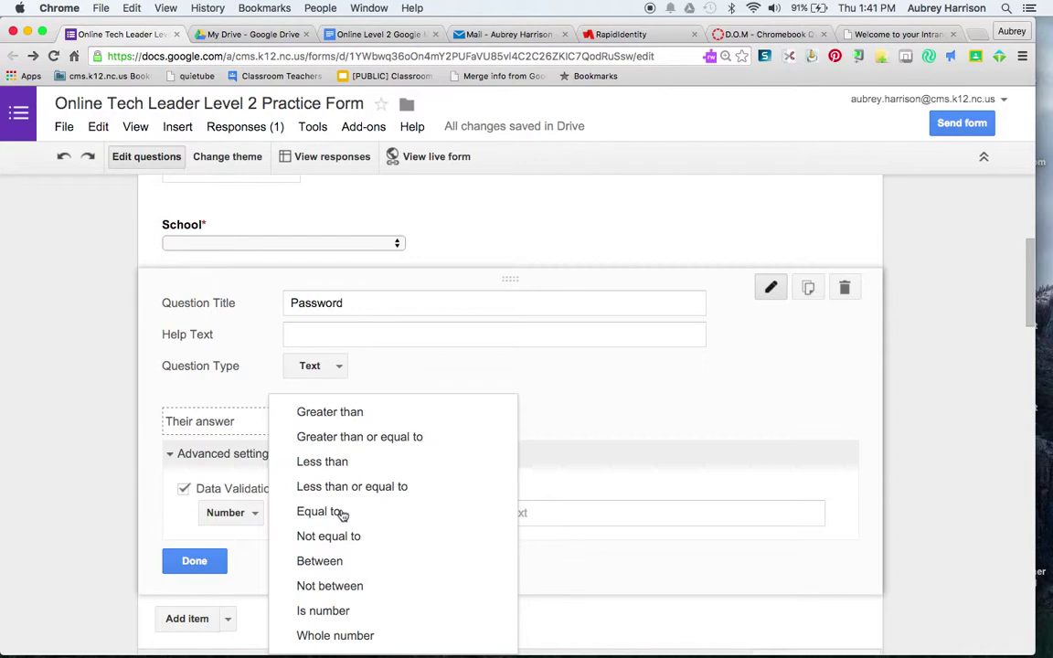
{"action": "left_click", "coordinate": [223, 501]}
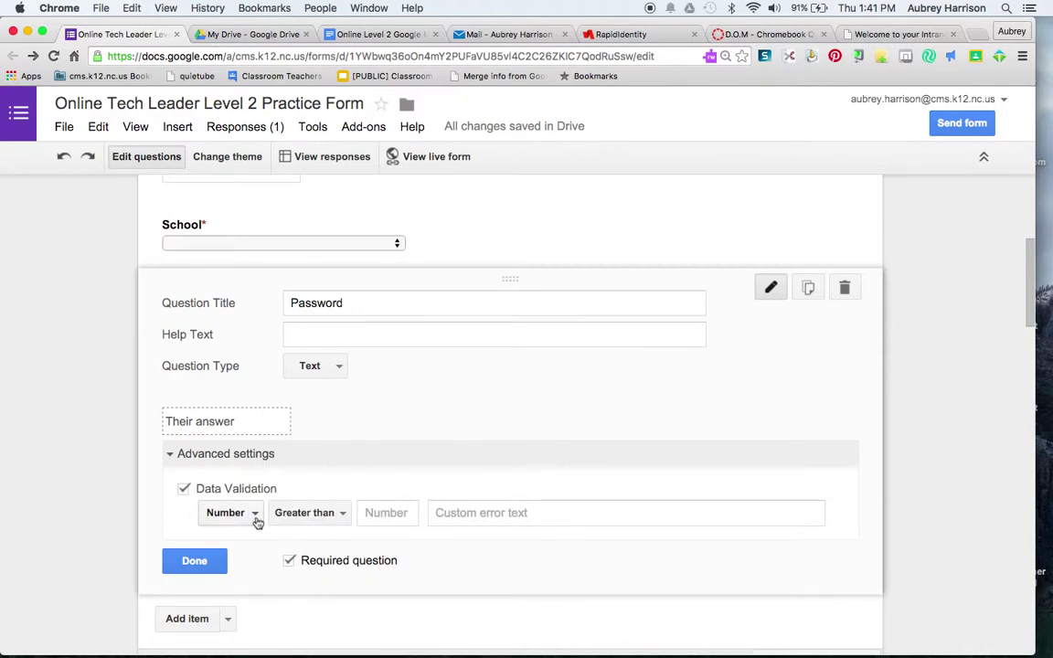
{"action": "left_click", "coordinate": [256, 517]}
{"action": "left_click", "coordinate": [256, 538]}
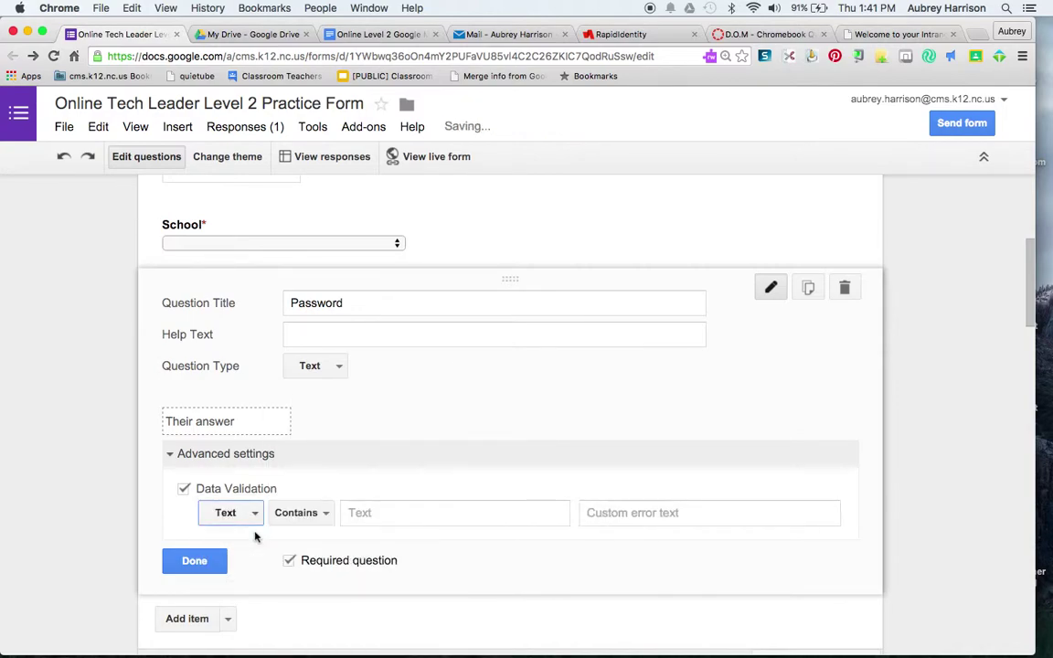
{"action": "left_click", "coordinate": [392, 513]}
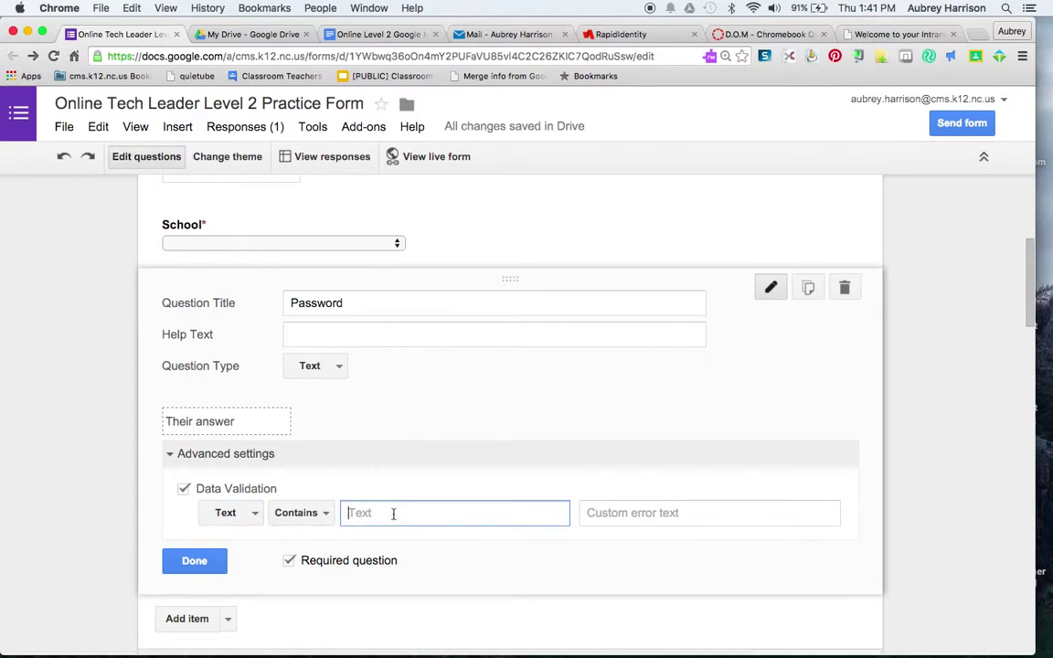
{"action": "type", "text": "CMS"}
{"action": "left_click", "coordinate": [323, 513]}
{"action": "left_click", "coordinate": [323, 514]}
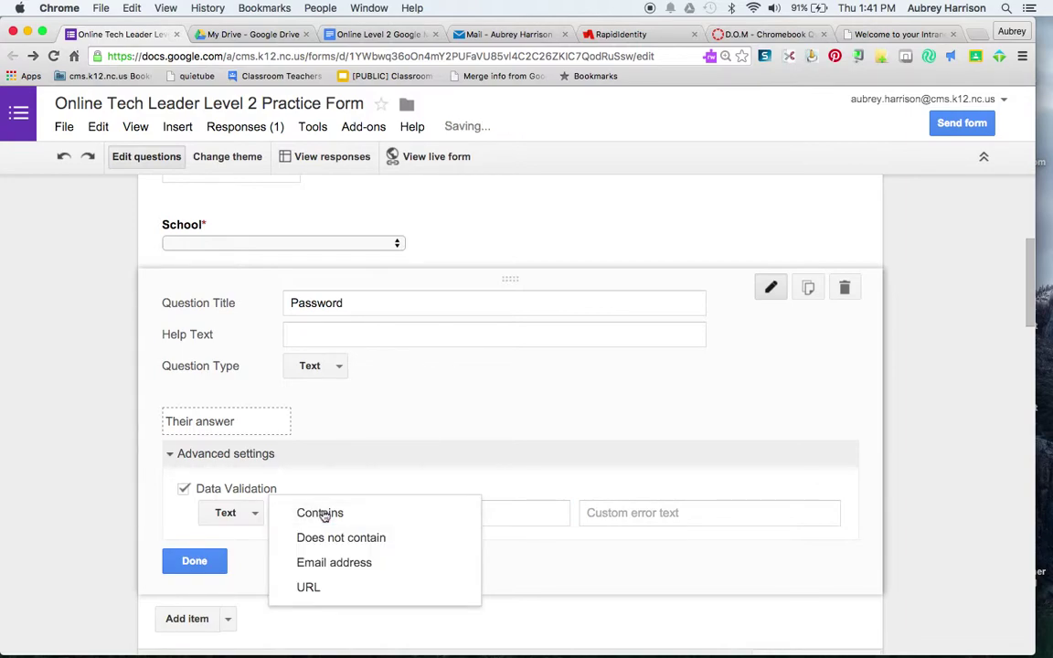
{"action": "left_click", "coordinate": [587, 561]}
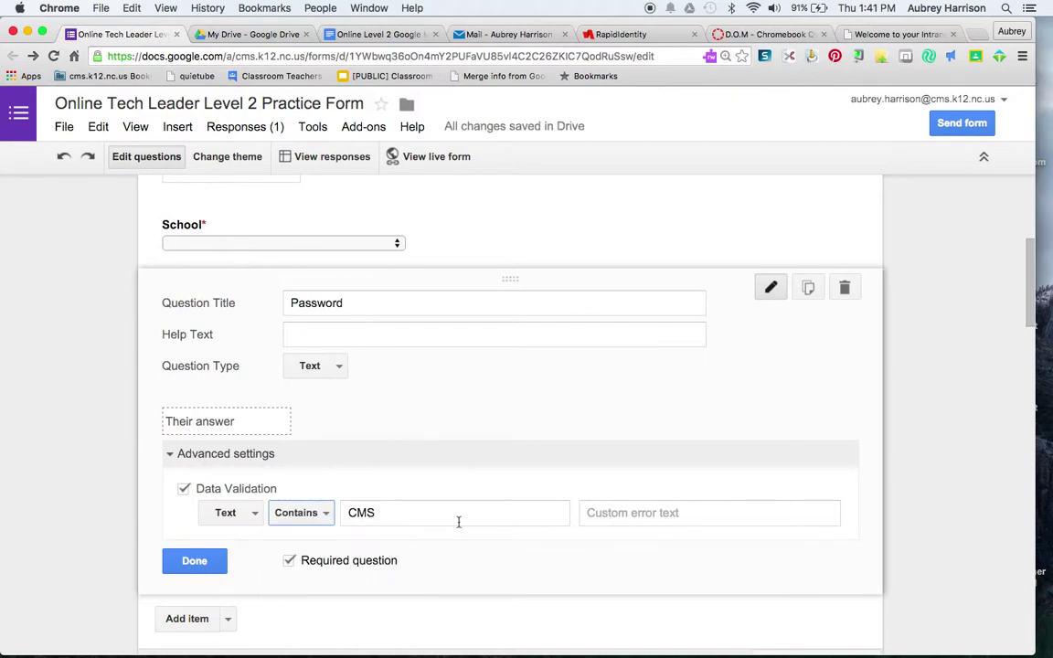
- Set the custom error text to 'Try Again' and finish editing the question
{"action": "left_click", "coordinate": [618, 514]}
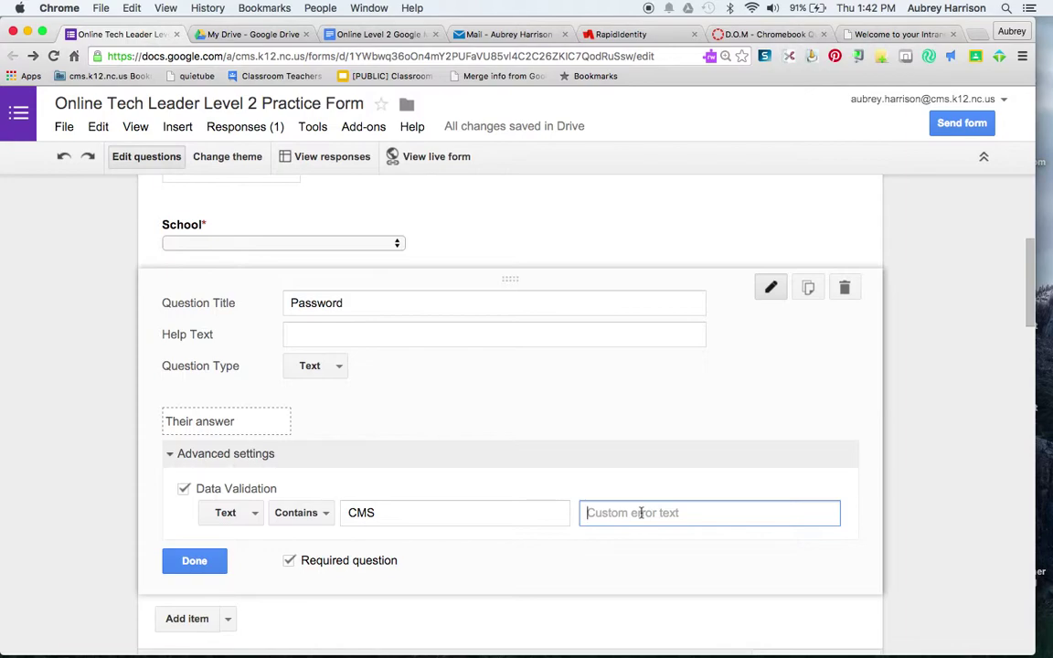
{"action": "type", "text": "Try Again"}
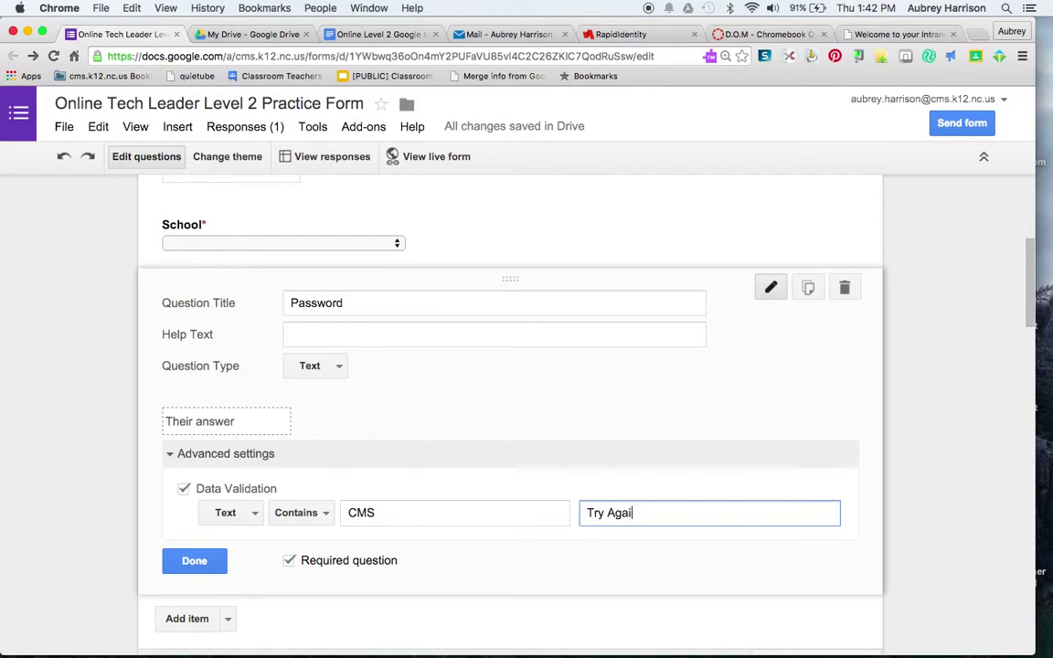
{"action": "left_click", "coordinate": [186, 563]}
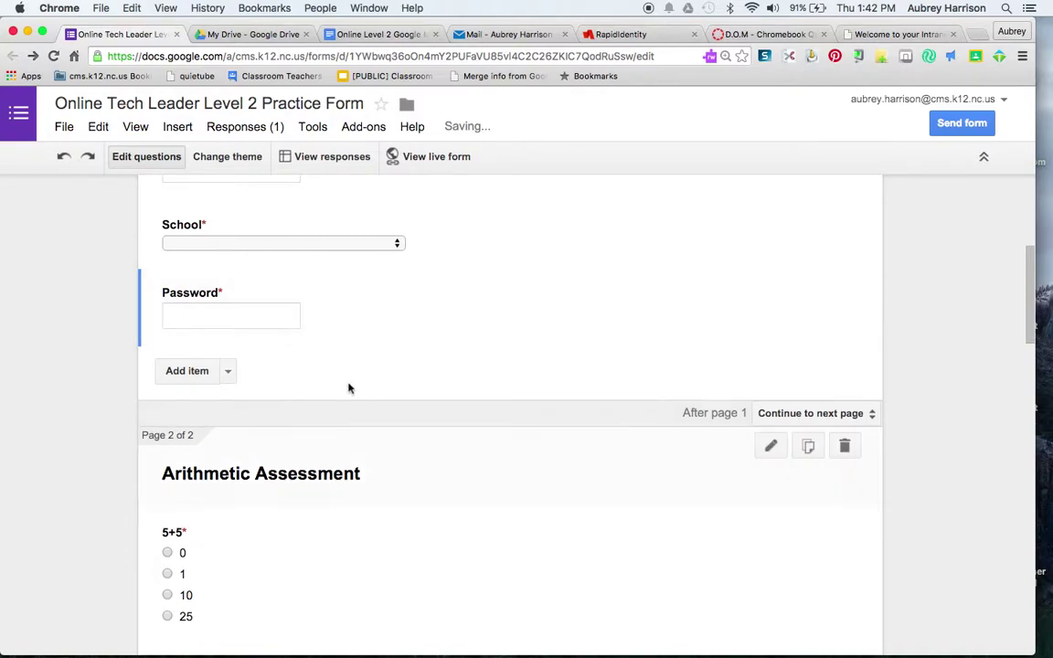
{"action": "scroll", "coordinate": [338, 427], "scroll_direction": "up", "scroll_amount": 5}
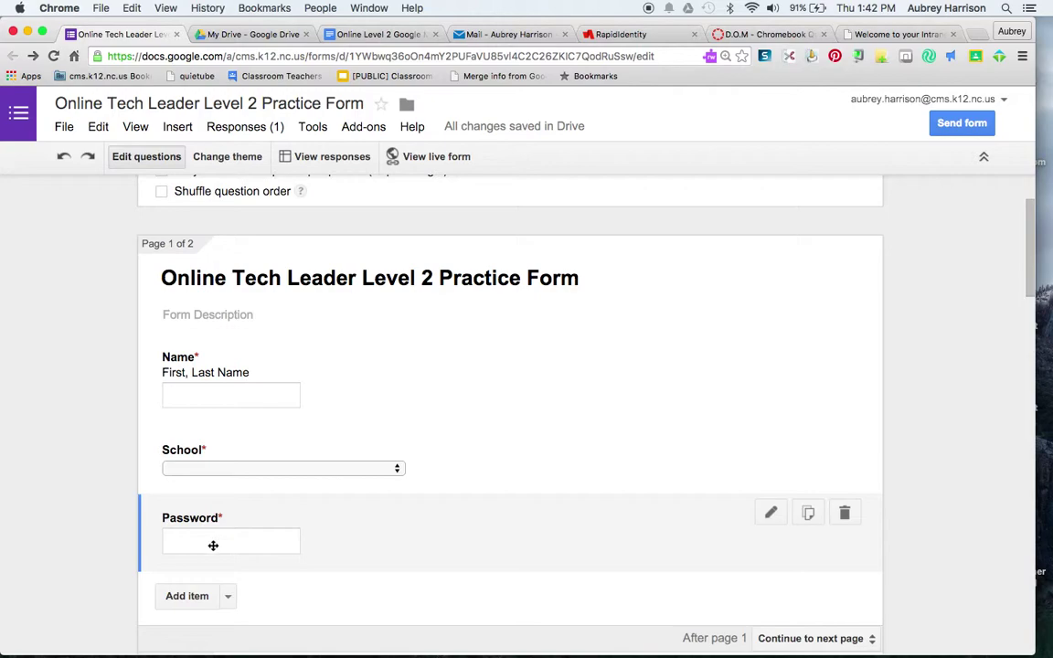
{"action": "scroll", "coordinate": [215, 543], "scroll_direction": "down", "scroll_amount": 2}
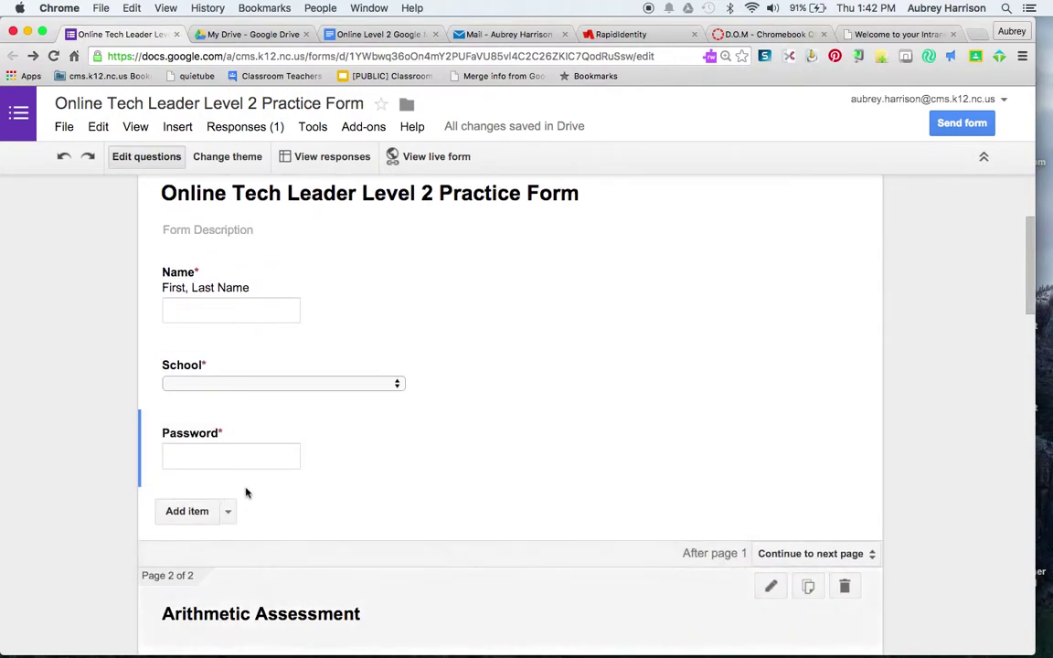
{"action": "scroll", "coordinate": [244, 506], "scroll_direction": "down", "scroll_amount": 4}
{"action": "scroll", "coordinate": [247, 539], "scroll_direction": "down", "scroll_amount": 2}
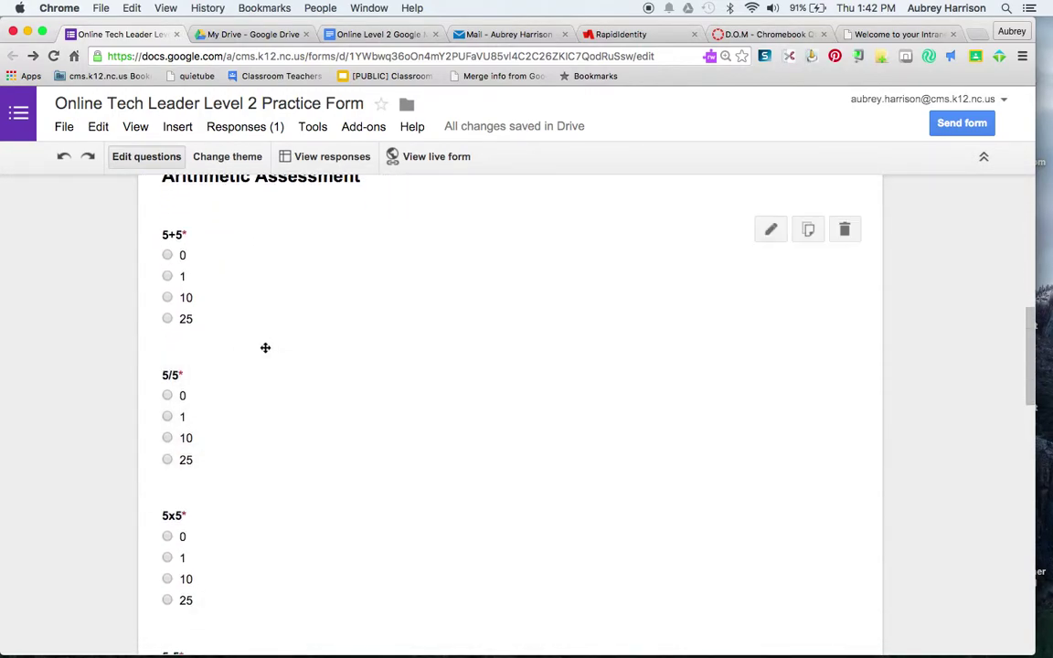
{"action": "scroll", "coordinate": [291, 424], "scroll_direction": "down", "scroll_amount": 15}
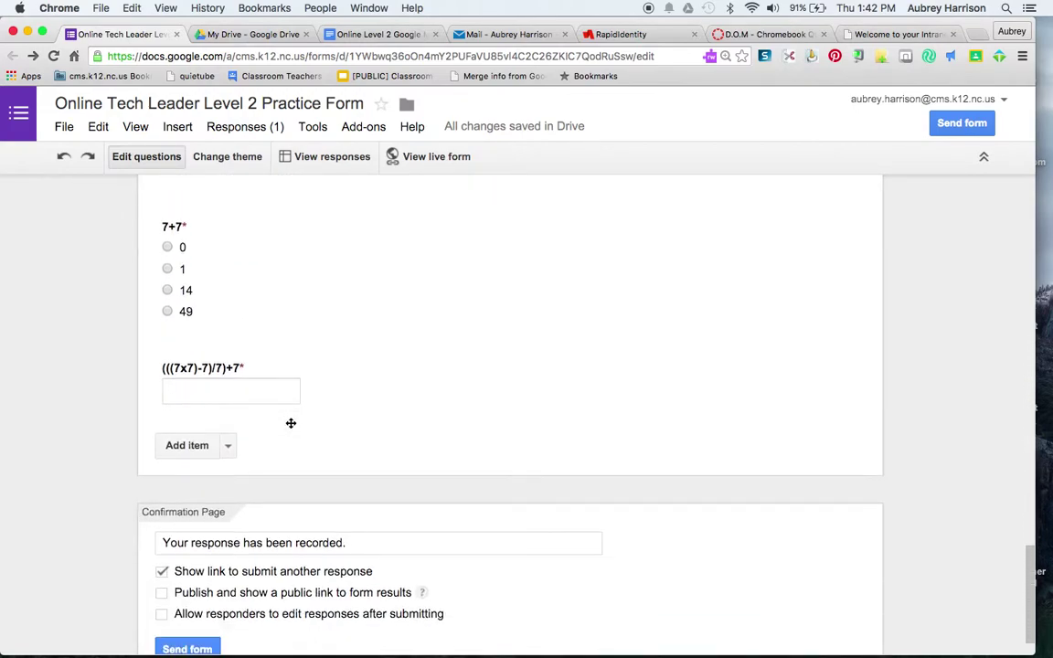
{"action": "scroll", "coordinate": [291, 423], "scroll_direction": "up", "scroll_amount": 10}
{"action": "scroll", "coordinate": [291, 423], "scroll_direction": "up", "scroll_amount": 10}
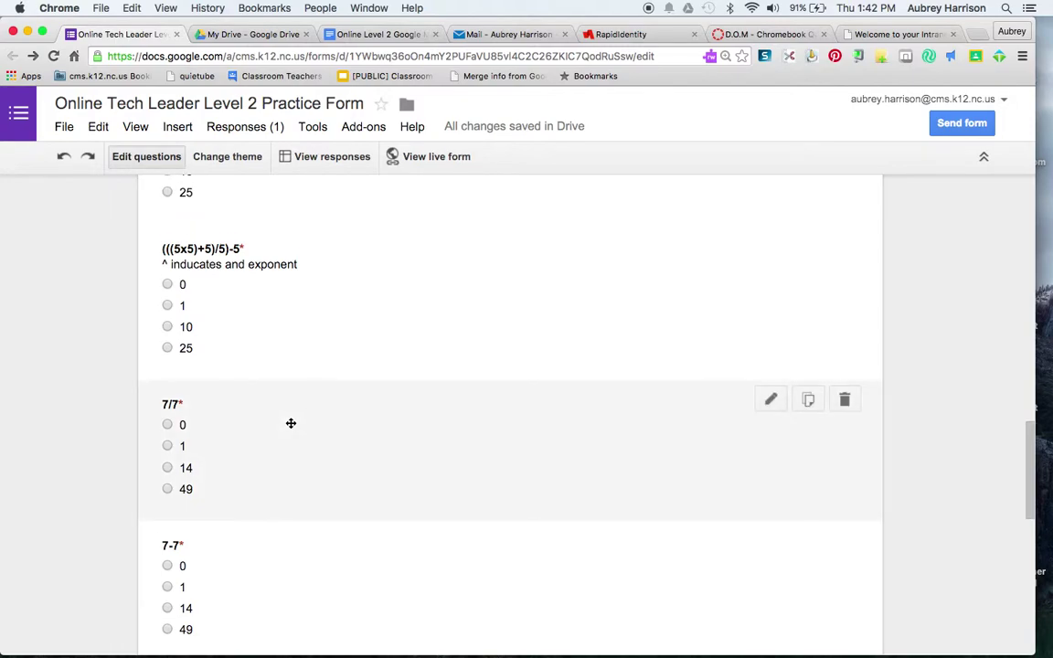
{"action": "scroll", "coordinate": [291, 423], "scroll_direction": "up", "scroll_amount": 5}
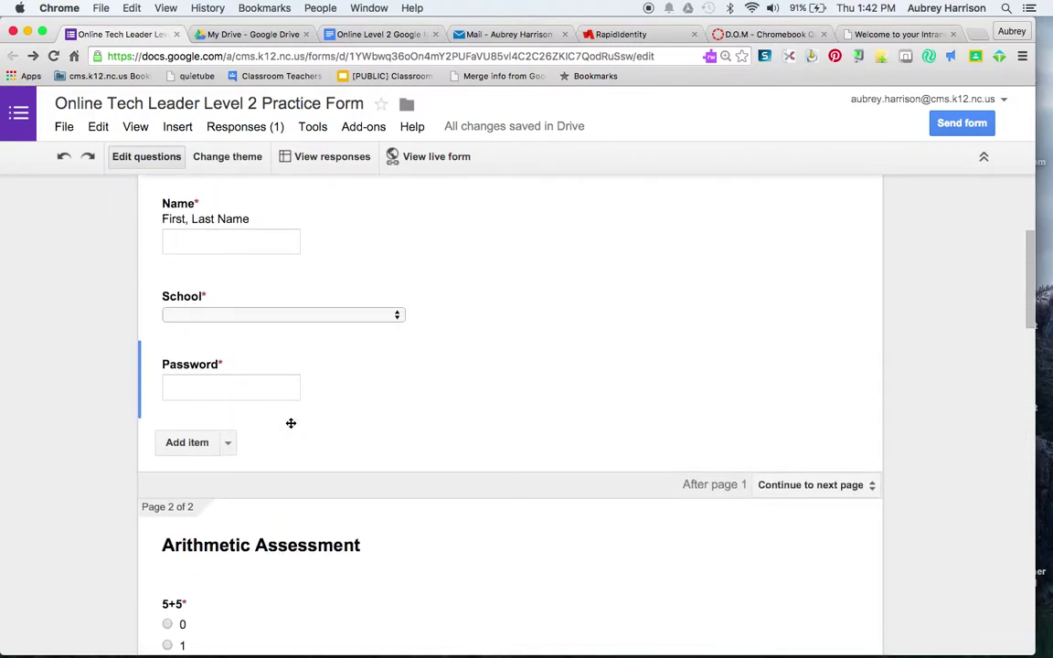
{"action": "scroll", "coordinate": [291, 424], "scroll_direction": "up", "scroll_amount": 5}
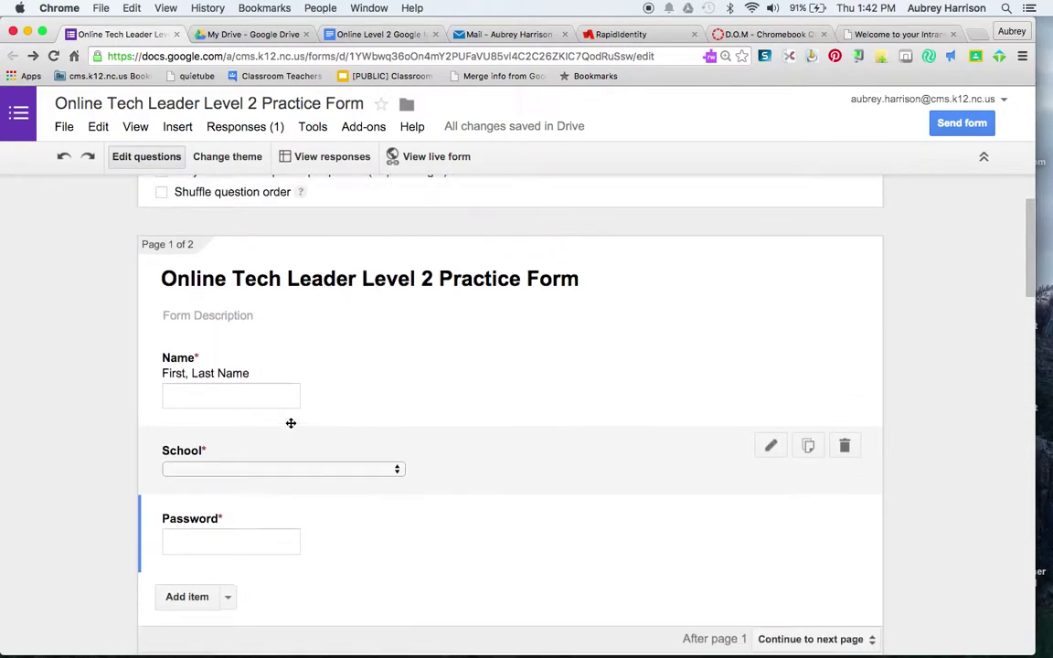
- In the live form, fill in the respondent's name and choose Allenbrook Elementary as the school
{"action": "left_click", "coordinate": [442, 158]}
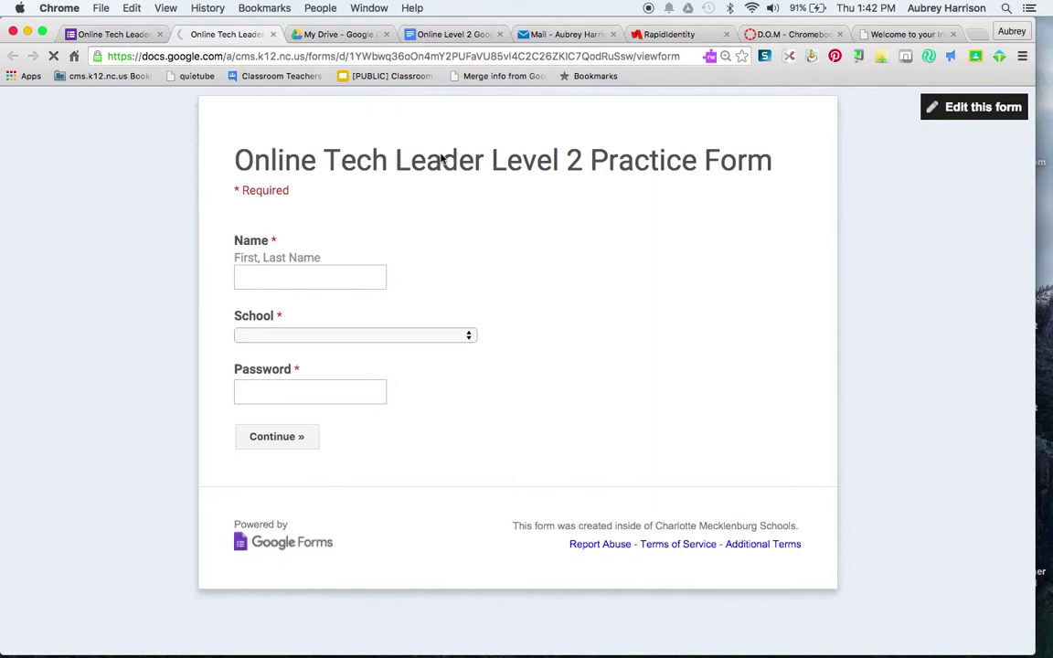
{"action": "left_click", "coordinate": [269, 274]}
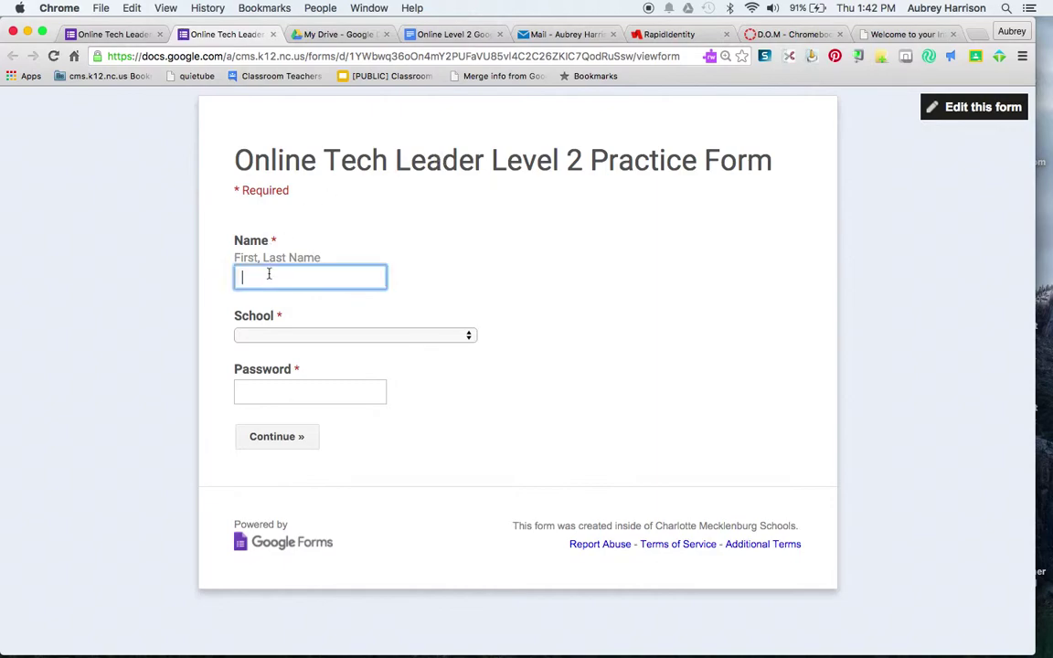
{"action": "left_click", "coordinate": [261, 300]}
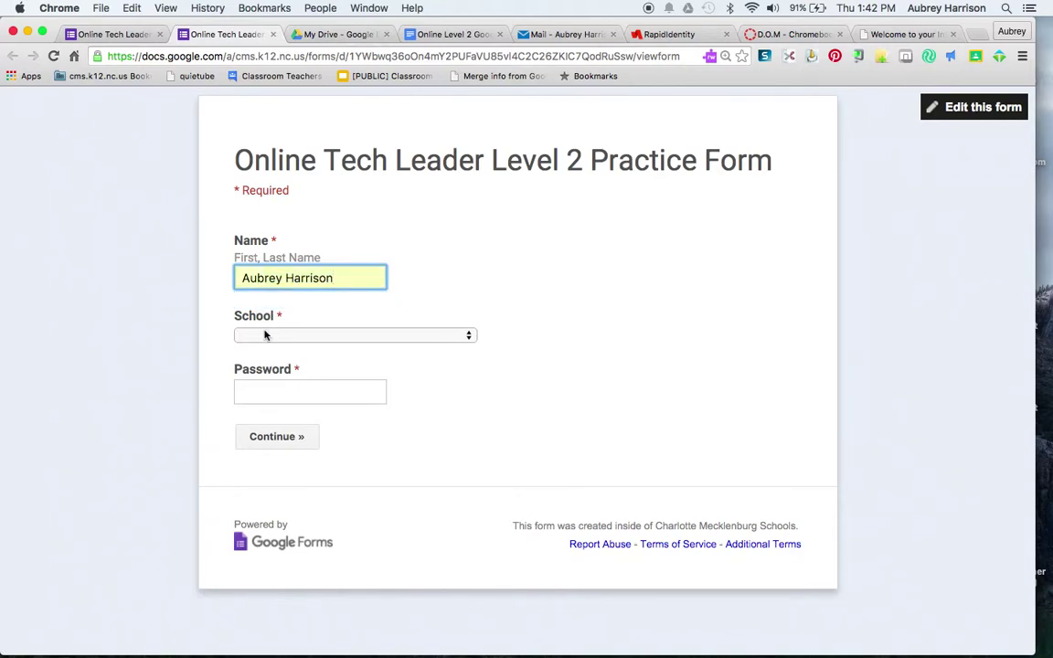
{"action": "left_click", "coordinate": [265, 335]}
{"action": "left_click", "coordinate": [265, 385]}
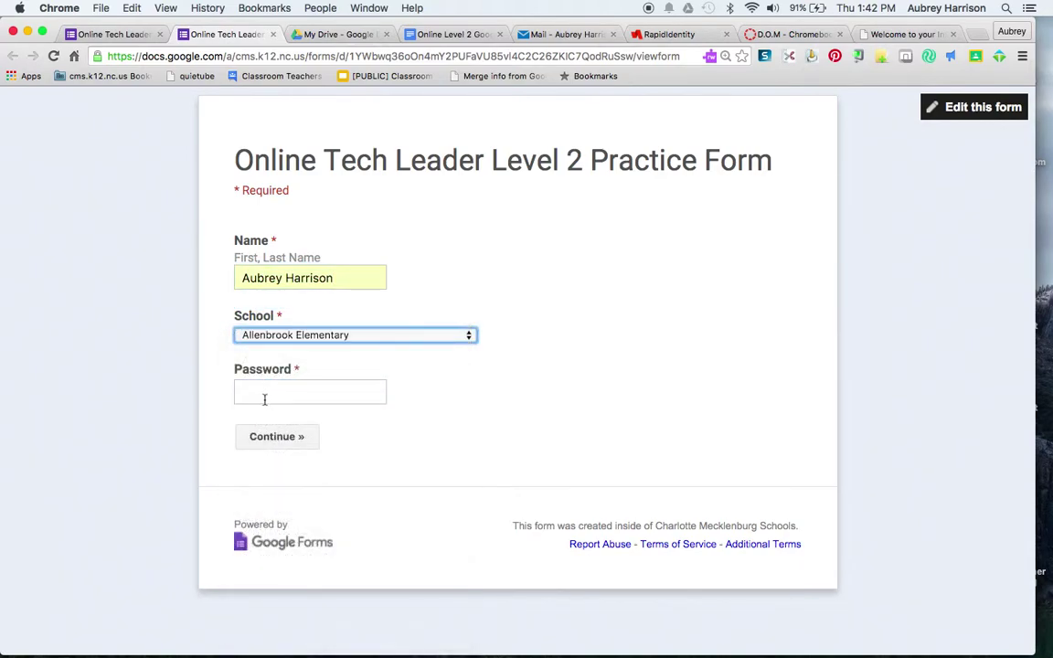
{"action": "left_click", "coordinate": [266, 387]}
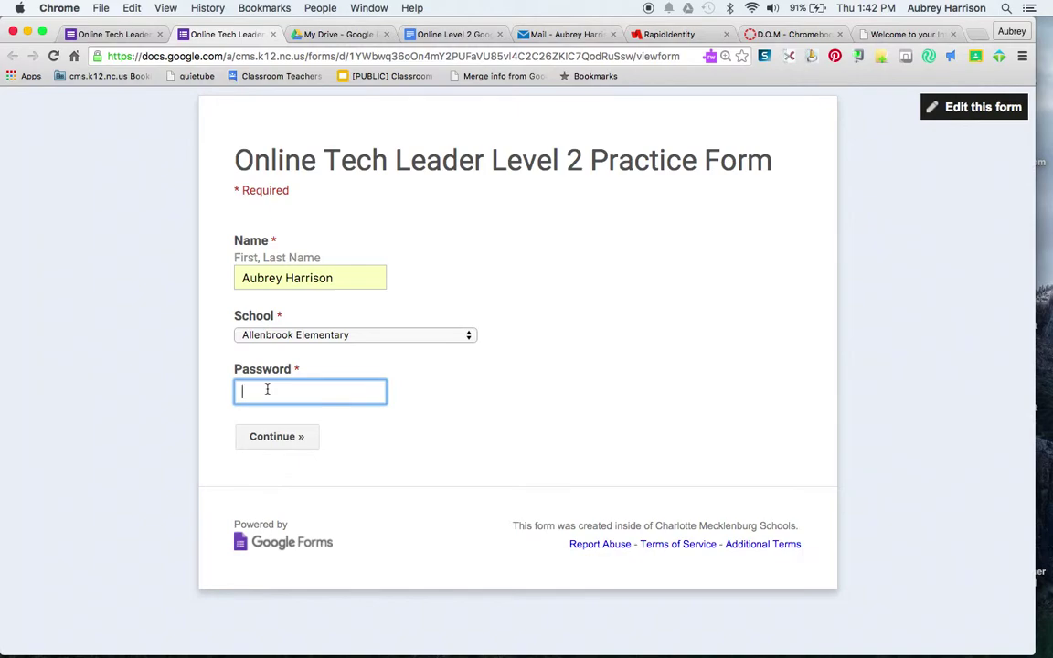
{"action": "type", "text": "MCS"}
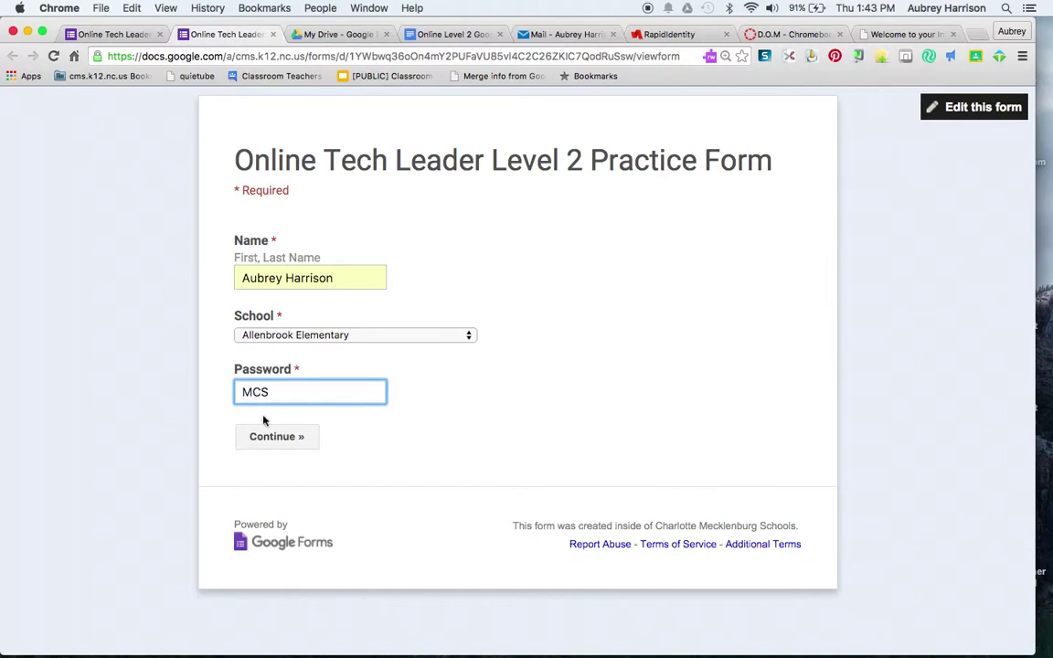
{"action": "left_click", "coordinate": [275, 436]}
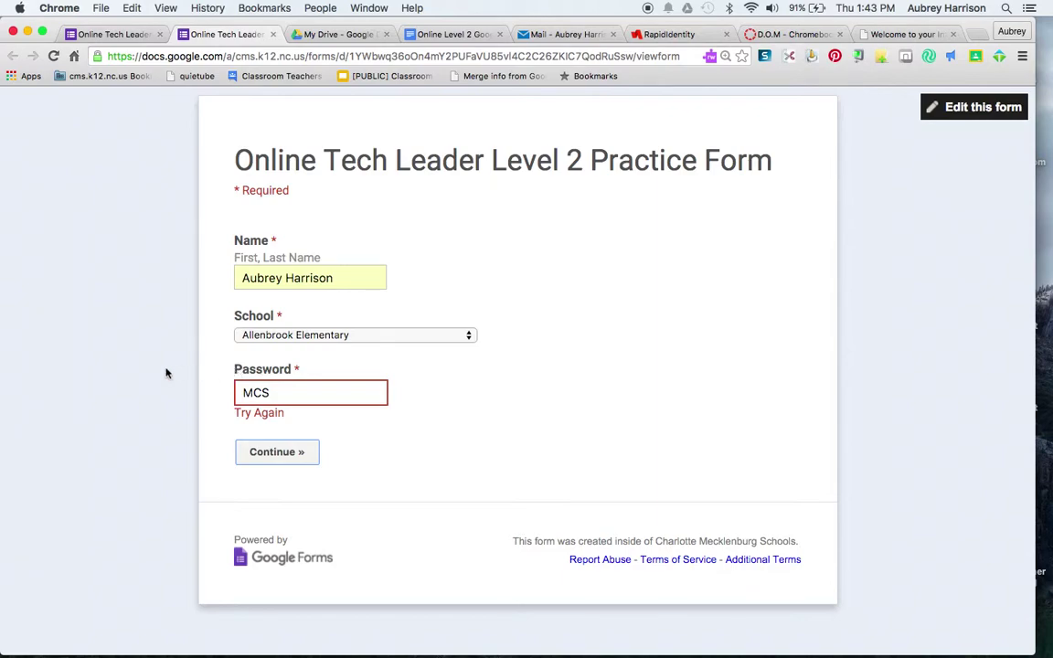
{"action": "double_click", "coordinate": [247, 392]}
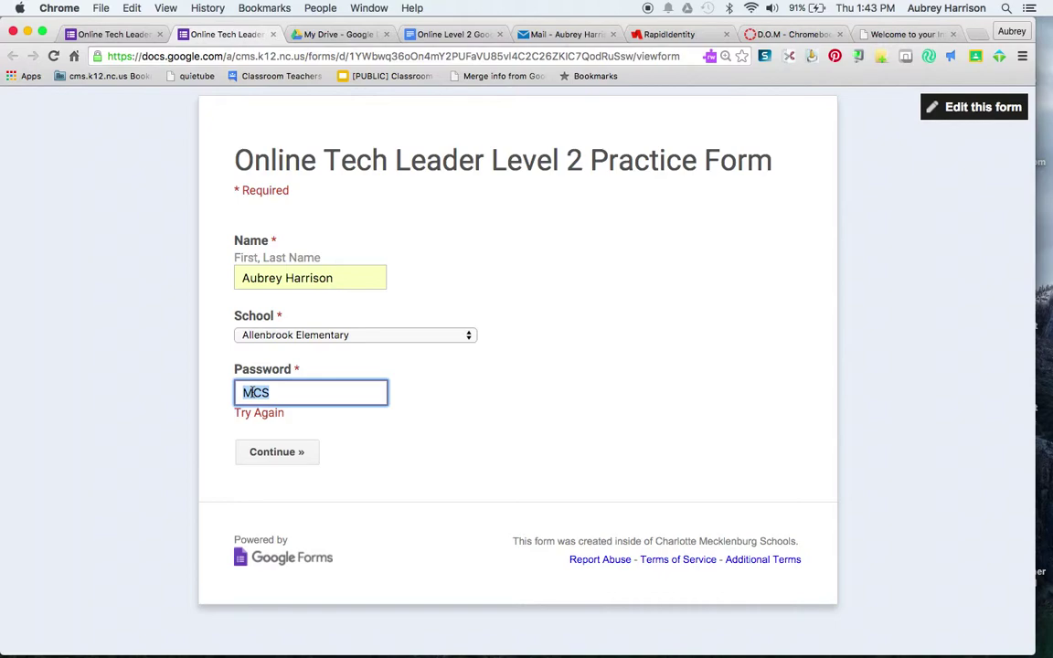
{"action": "type", "text": "M"}
{"action": "key", "text": "BackSpace"}
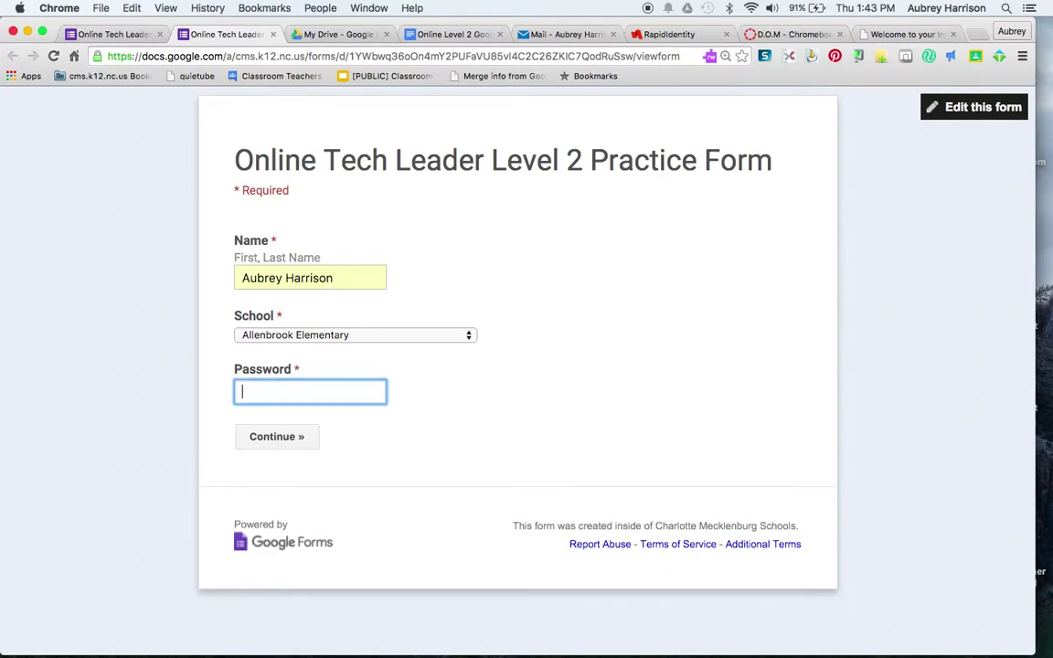
{"action": "type", "text": "CMS"}
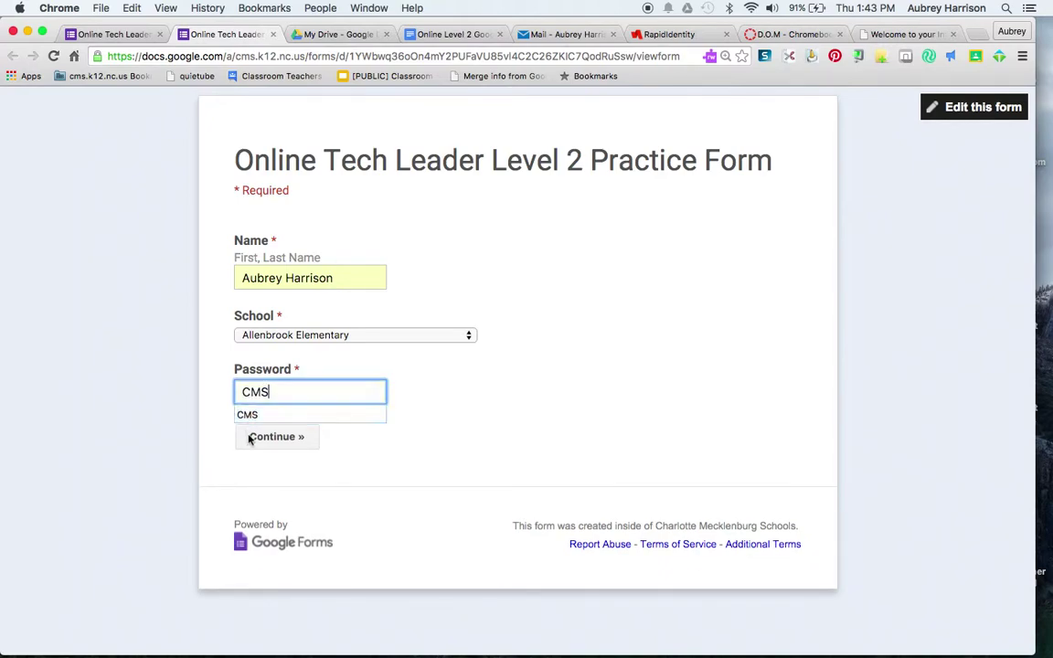
{"action": "left_click", "coordinate": [252, 416]}
{"action": "left_click", "coordinate": [258, 436]}
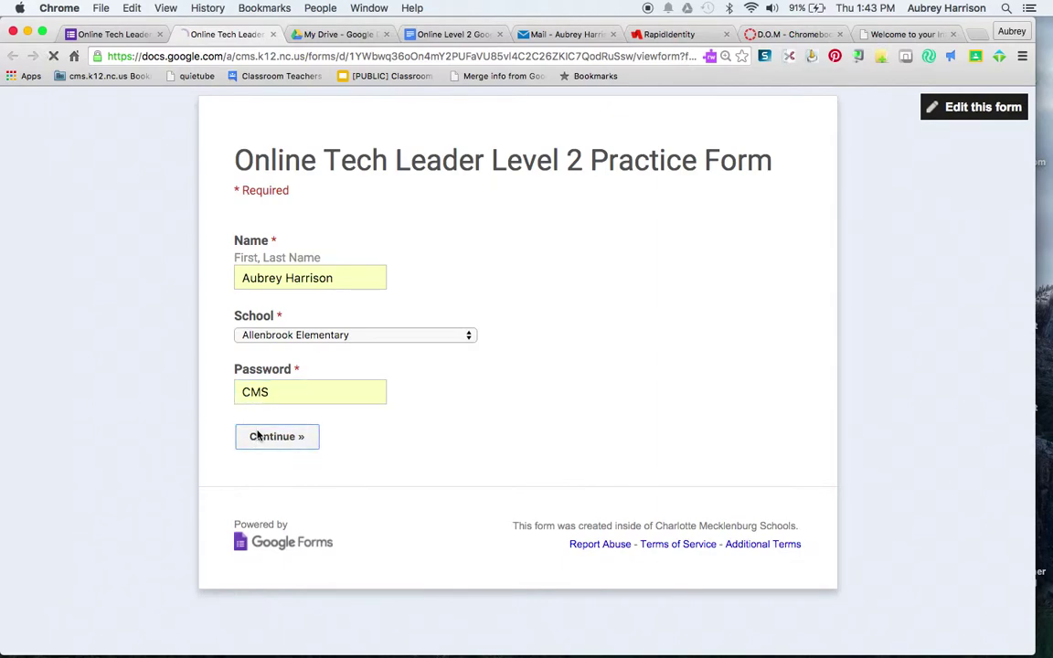